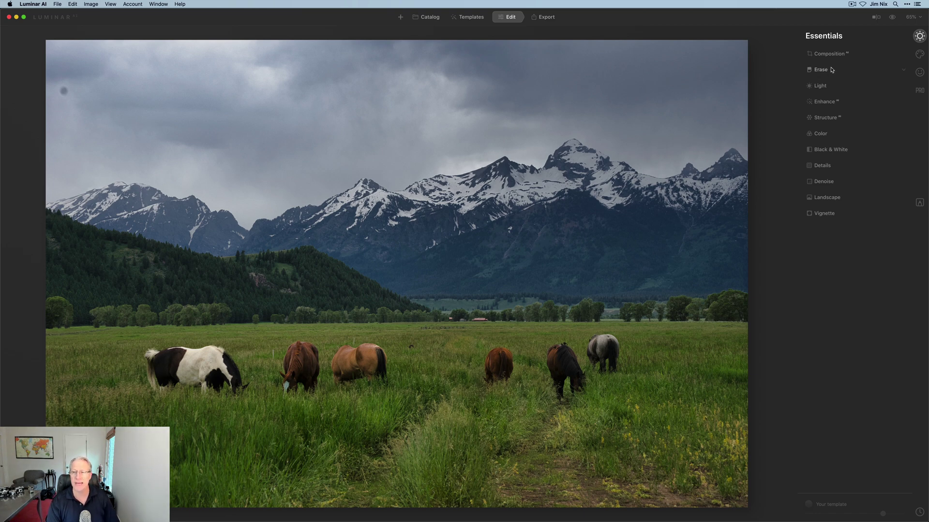
Step: Open Erase and adjust the brush radius to 32 for the sky dust spot
{"action": "left_click", "coordinate": [827, 76]}
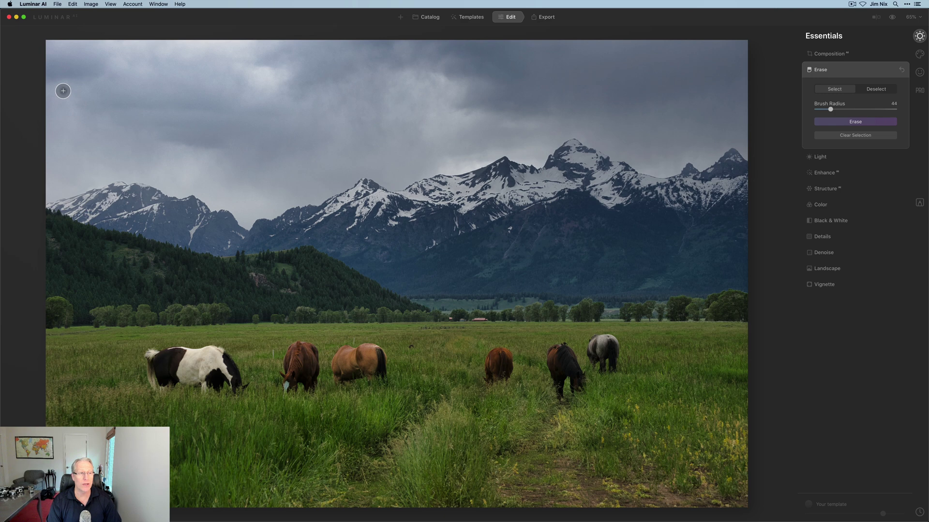
{"action": "key", "text": "bracketright"}
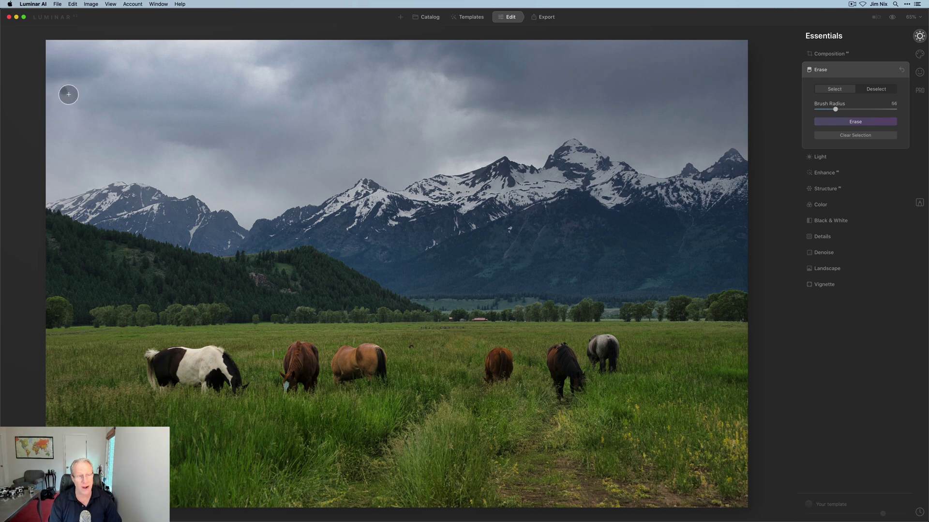
{"action": "key", "text": "bracketright"}
{"action": "key", "text": "bracketright"}
{"action": "key", "text": "bracketleft"}
{"action": "key", "text": "bracketleft"}
{"action": "key", "text": "bracketleft"}
{"action": "key", "text": "bracketleft"}
{"action": "key", "text": "bracketleft"}
{"action": "key", "text": "bracketleft"}
{"action": "key", "text": "bracketleft"}
{"action": "key", "text": "bracketleft"}
{"action": "key", "text": "bracketleft"}
{"action": "key", "text": "bracketleft"}
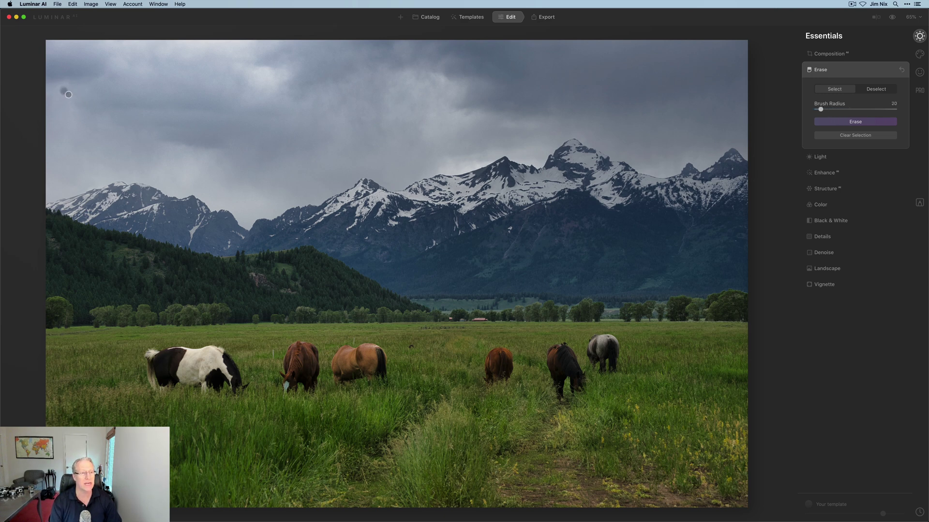
{"action": "key", "text": "bracketright"}
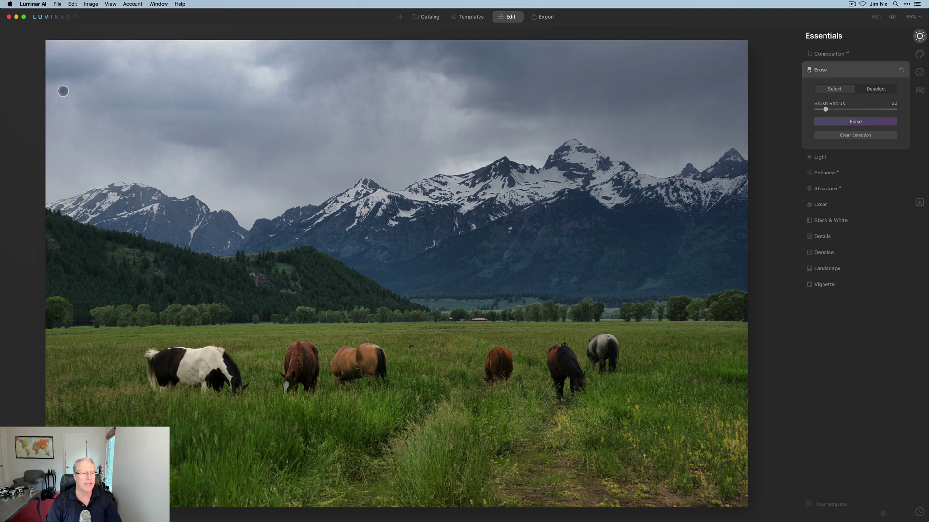
{"action": "left_click", "coordinate": [62, 91]}
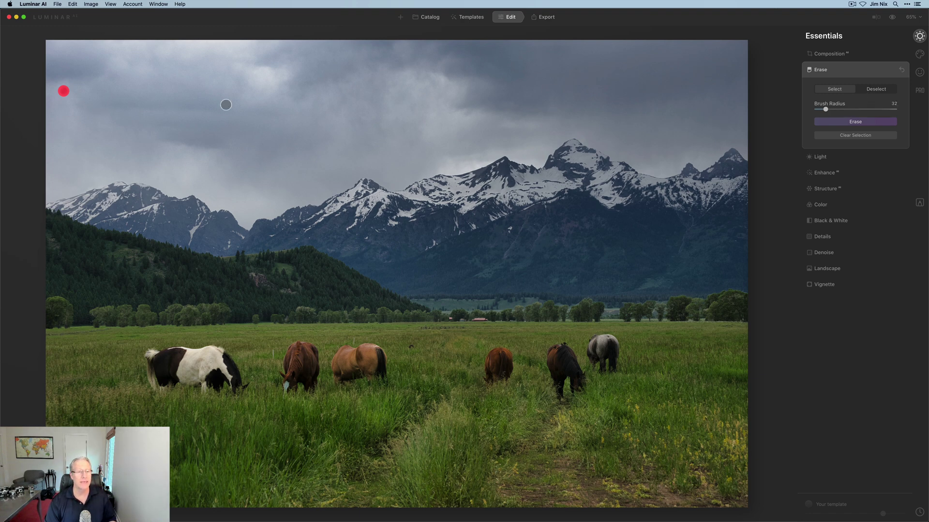
{"action": "left_click_drag", "start_coordinate": [246, 109], "coordinate": [466, 104]}
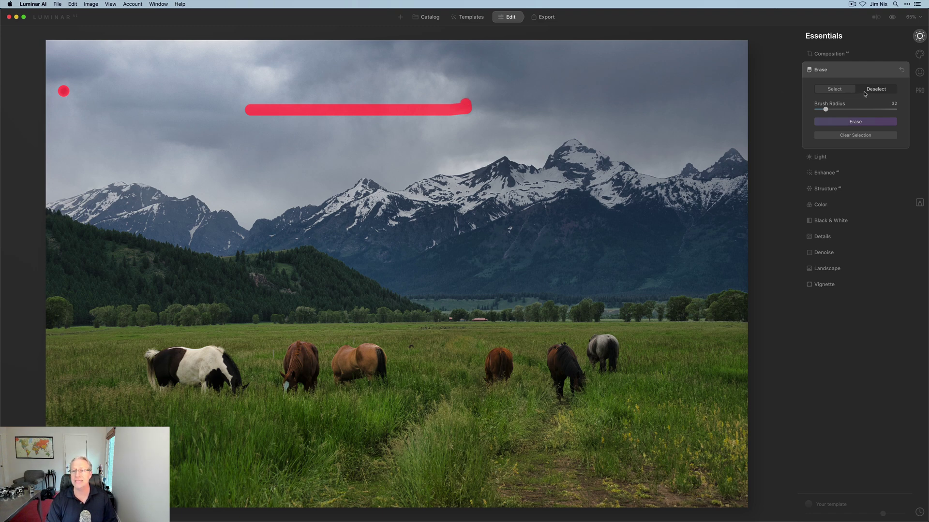
{"action": "left_click", "coordinate": [865, 94]}
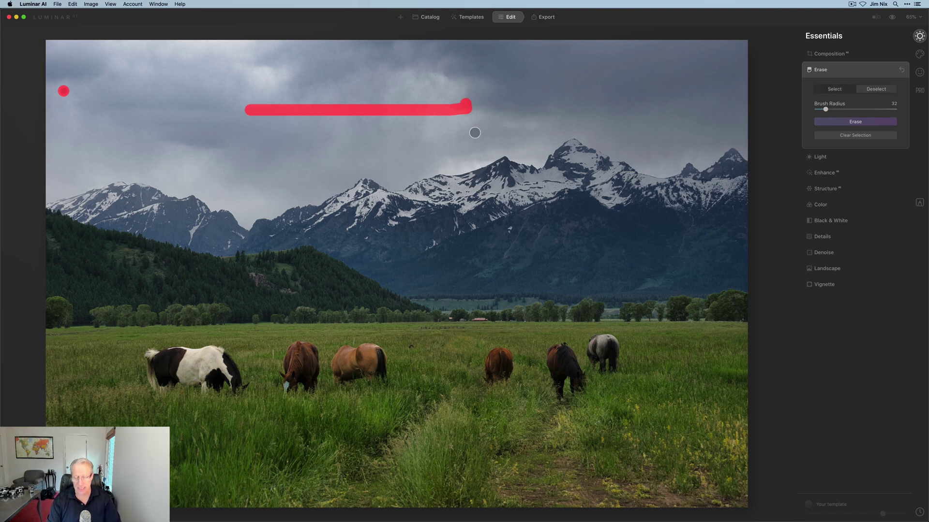
{"action": "key", "text": "bracketright"}
{"action": "key", "text": "bracketright"}
{"action": "key", "text": "bracketright"}
{"action": "key", "text": "bracketright"}
{"action": "key", "text": "bracketright"}
{"action": "key", "text": "bracketright"}
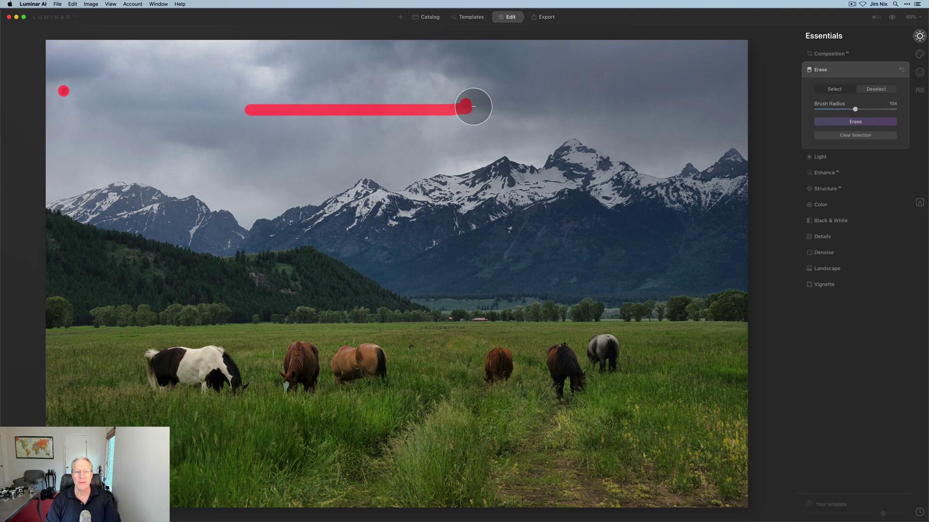
{"action": "left_click_drag", "start_coordinate": [473, 106], "coordinate": [243, 106]}
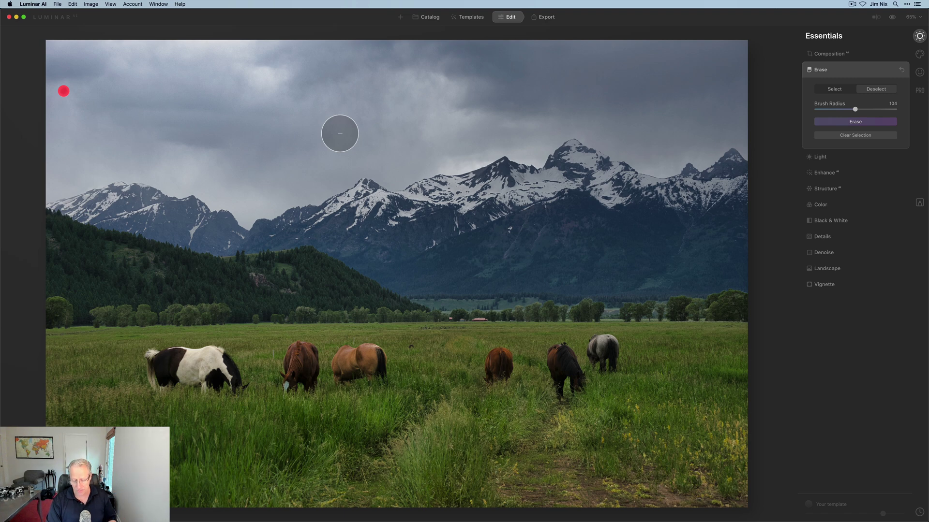
{"action": "key", "text": "x"}
{"action": "key", "text": "x"}
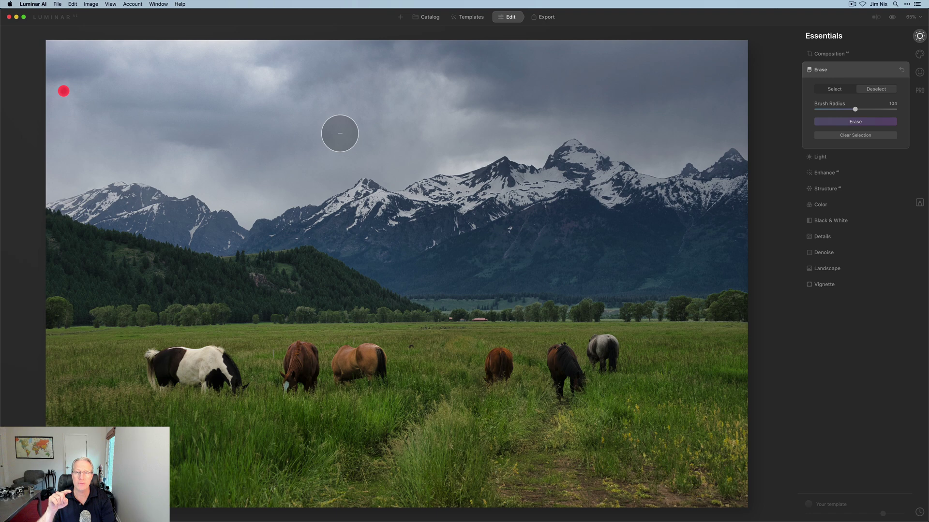
{"action": "key", "text": "x"}
{"action": "key", "text": "x"}
{"action": "key", "text": "x"}
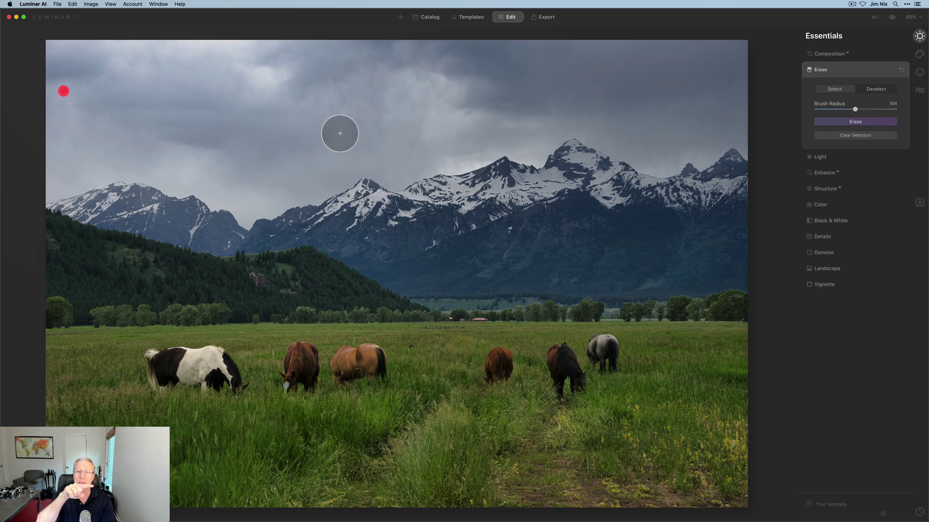
{"action": "key", "text": "x"}
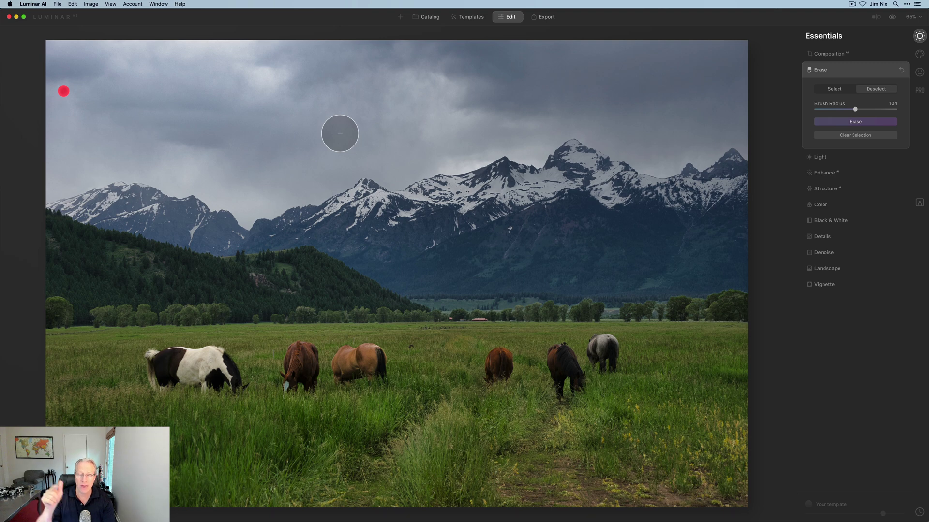
{"action": "key", "text": "x"}
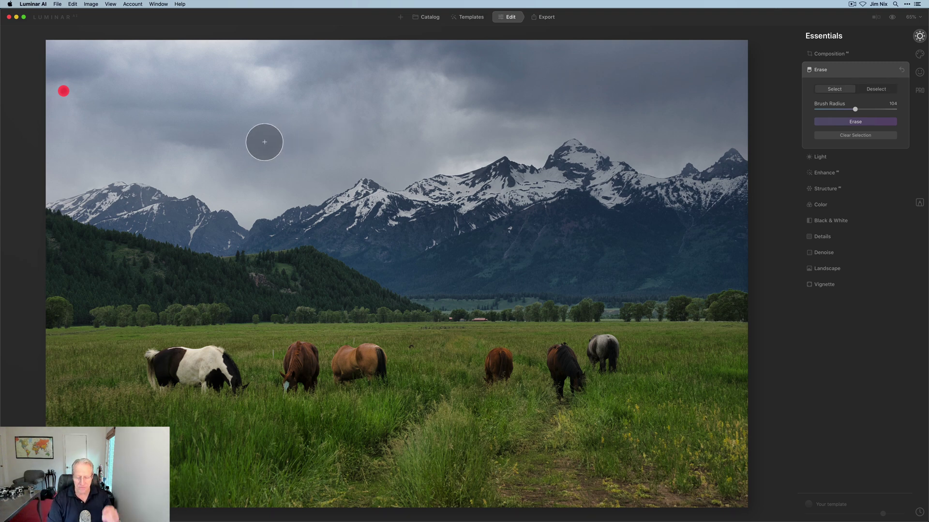
{"action": "key", "text": "bracketleft"}
{"action": "key", "text": "bracketleft"}
{"action": "key", "text": "bracketleft"}
{"action": "key", "text": "bracketleft"}
{"action": "key", "text": "bracketleft"}
{"action": "key", "text": "bracketleft"}
{"action": "key", "text": "bracketleft"}
{"action": "key", "text": "bracketleft"}
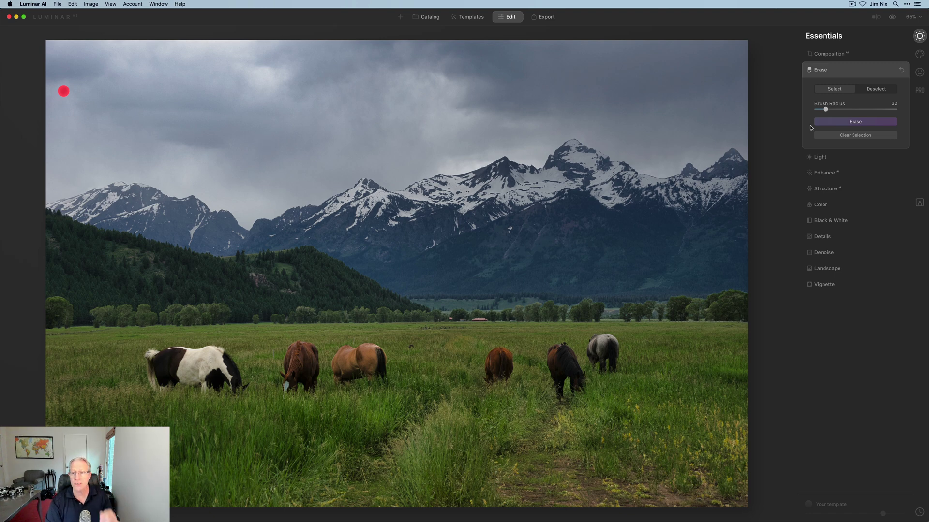
{"action": "left_click", "coordinate": [825, 122]}
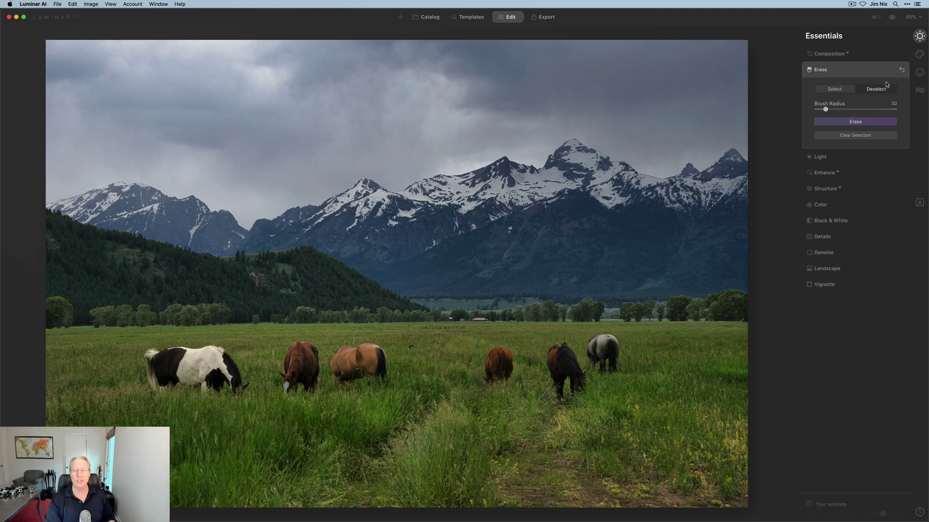
{"action": "left_click", "coordinate": [902, 71]}
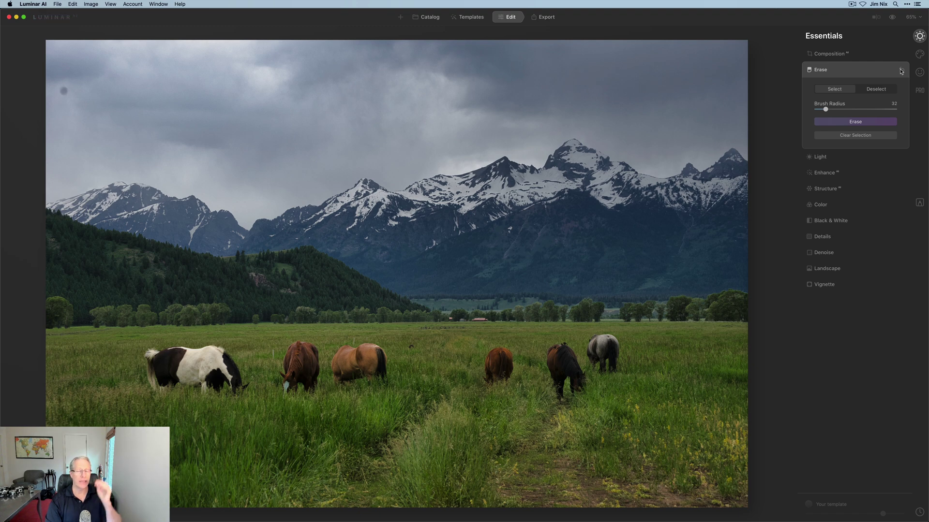
Step: Mark the sky dust spot plus treeline and grass spots, then clear all the marks
{"action": "left_click", "coordinate": [60, 91]}
{"action": "left_click_drag", "start_coordinate": [60, 91], "coordinate": [69, 93]}
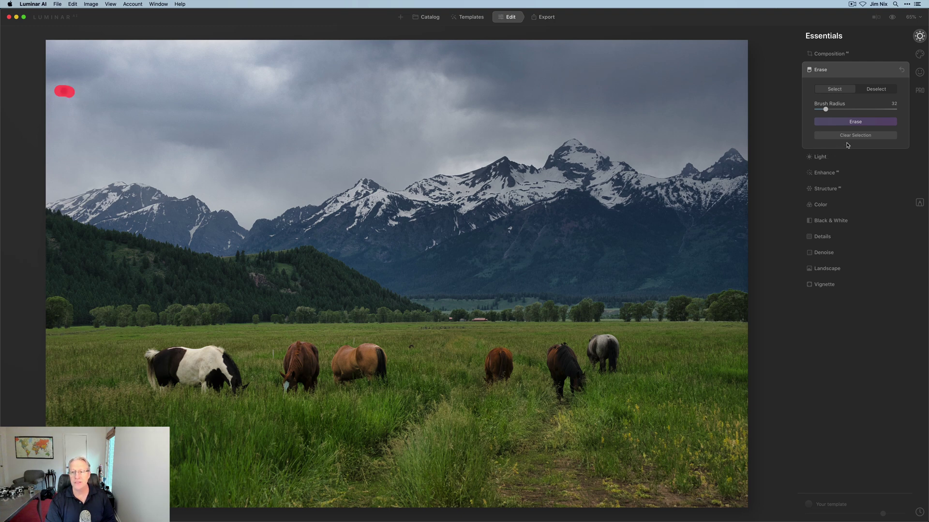
{"action": "left_click", "coordinate": [256, 322]}
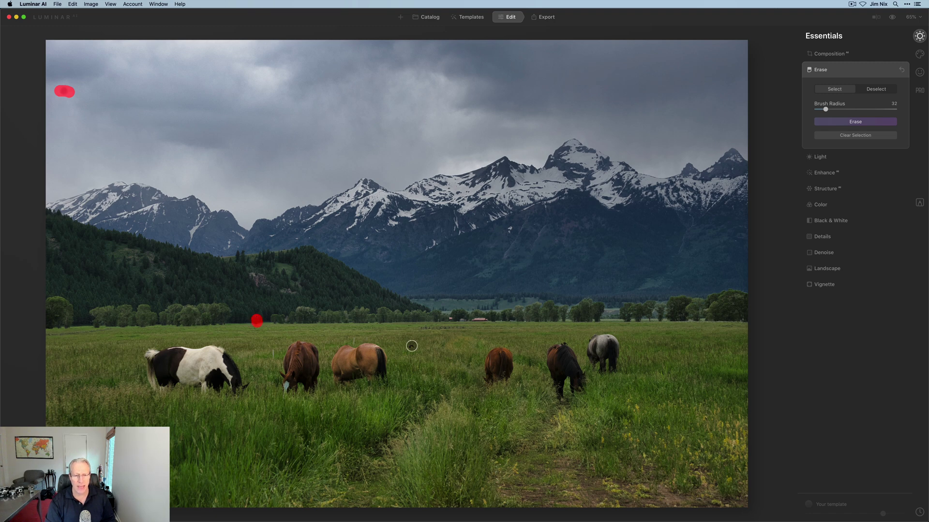
{"action": "left_click", "coordinate": [411, 347]}
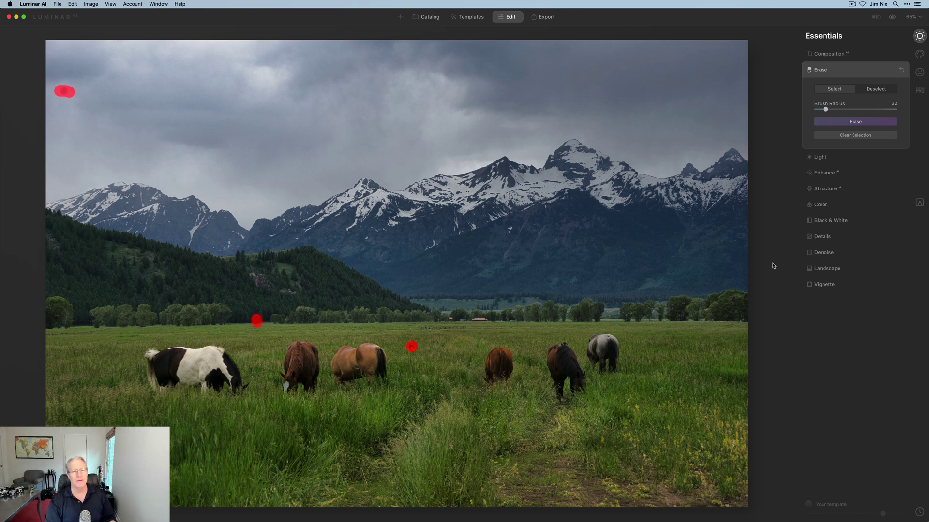
{"action": "left_click", "coordinate": [860, 137]}
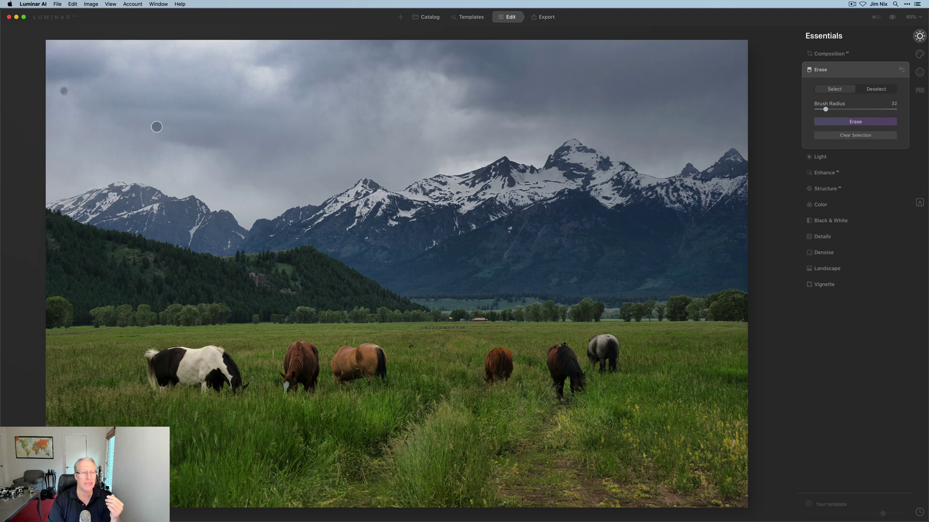
Step: Re-mark the lens spot, deselect the stray grass and treeline marks, and erase the spot
{"action": "left_click", "coordinate": [62, 91]}
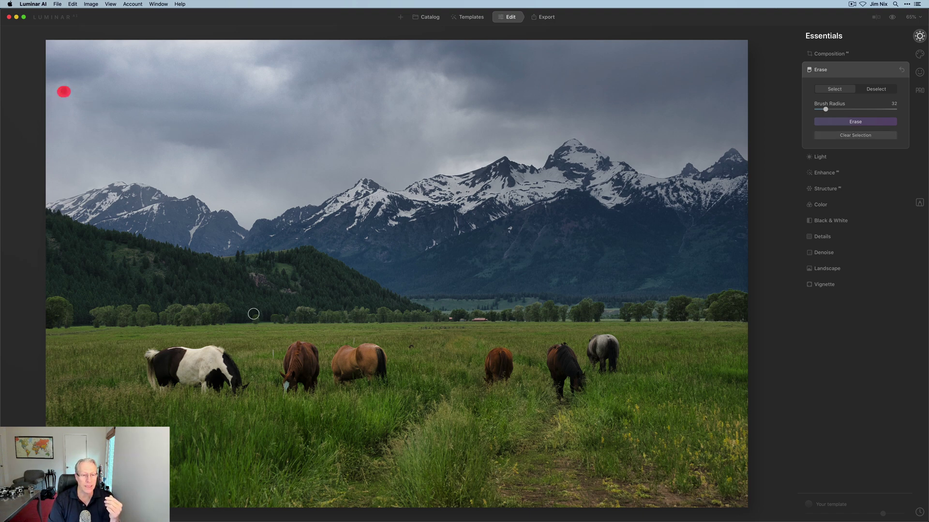
{"action": "left_click", "coordinate": [257, 321]}
{"action": "left_click_drag", "start_coordinate": [406, 348], "coordinate": [420, 348]}
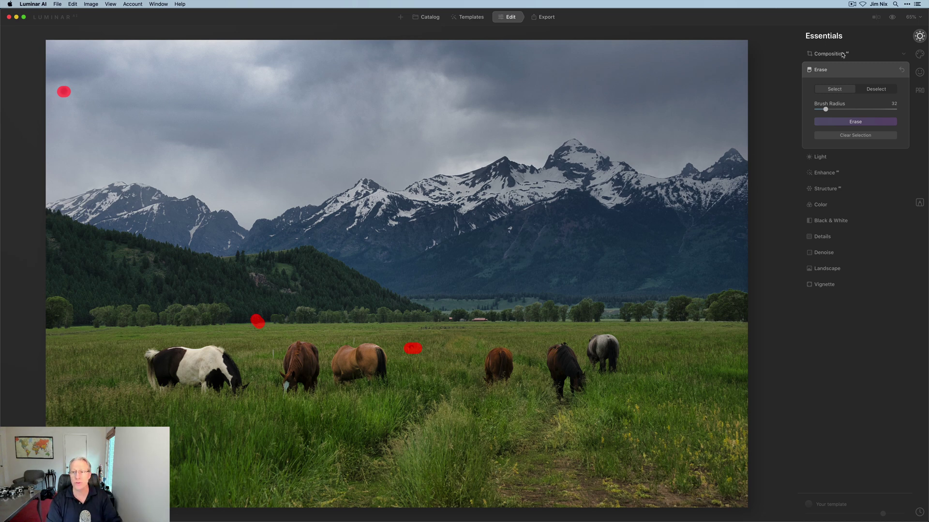
{"action": "left_click", "coordinate": [876, 90]}
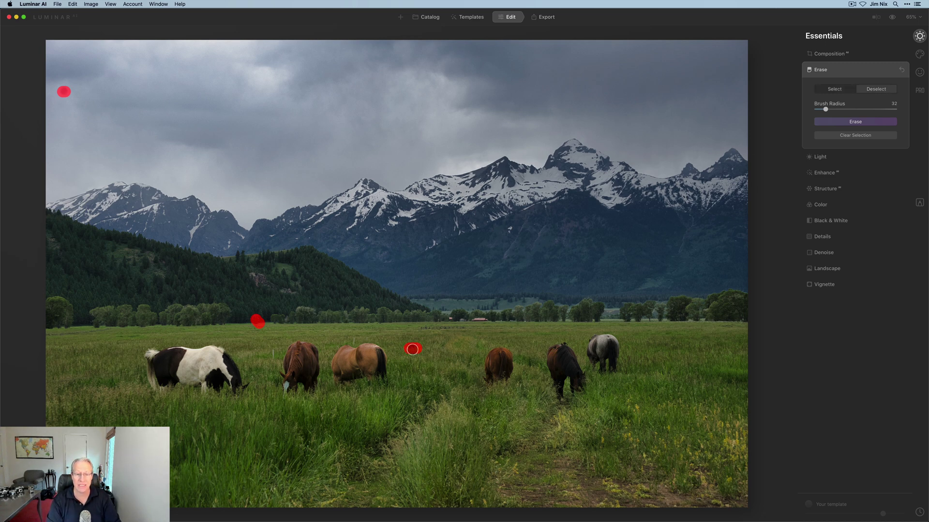
{"action": "mouse_move", "coordinate": [412, 350]}
{"action": "left_mouse_down"}
{"action": "mouse_move", "coordinate": [431, 350]}
{"action": "mouse_move", "coordinate": [405, 352]}
{"action": "left_mouse_up"}
{"action": "left_click_drag", "start_coordinate": [254, 321], "coordinate": [265, 317]}
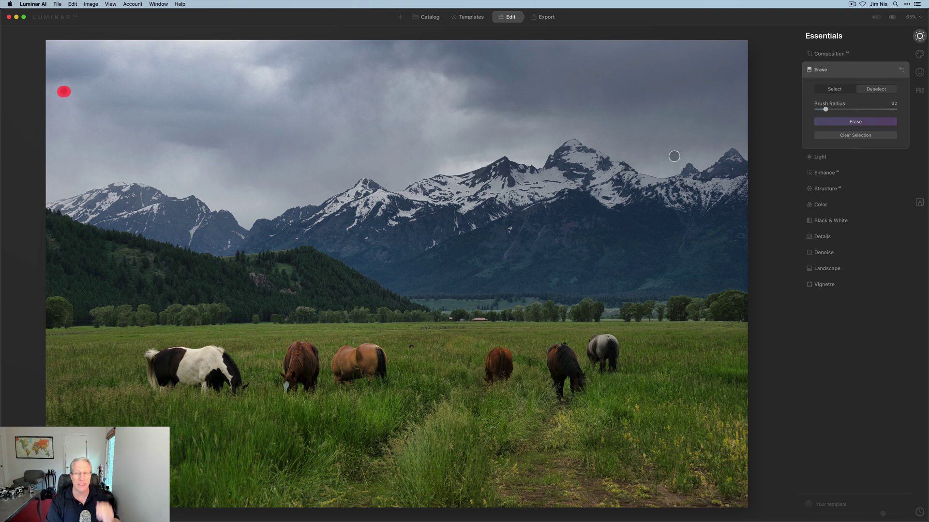
{"action": "left_click", "coordinate": [871, 122]}
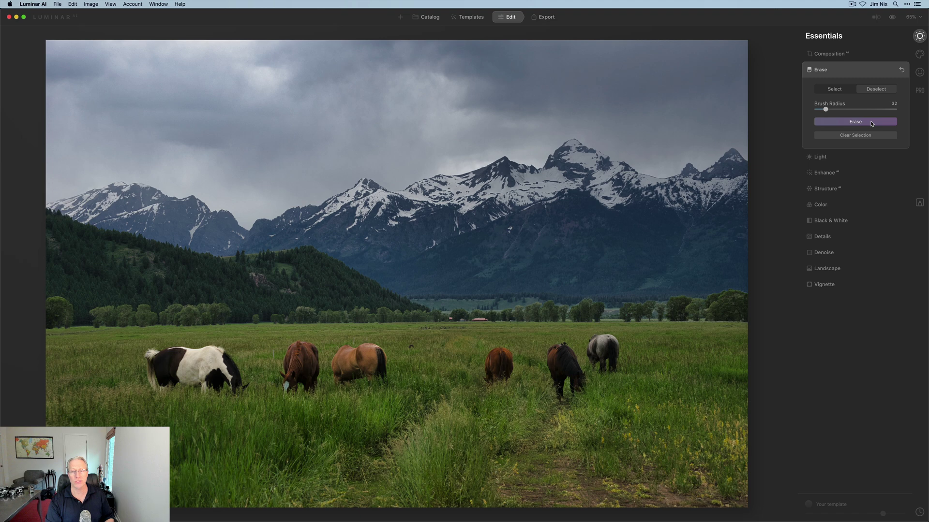
Step: Show the PRO tools and expand Clone & Stamp
{"action": "left_click", "coordinate": [917, 91]}
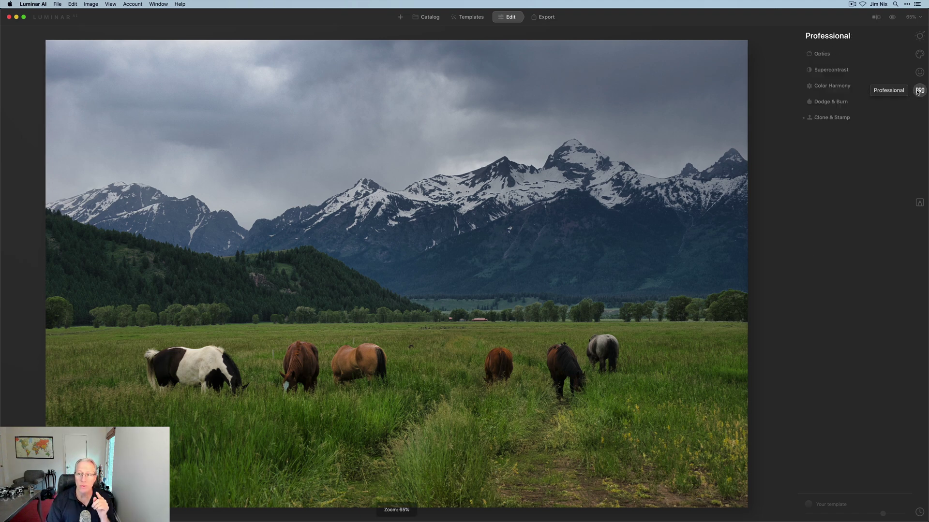
{"action": "left_click", "coordinate": [842, 118]}
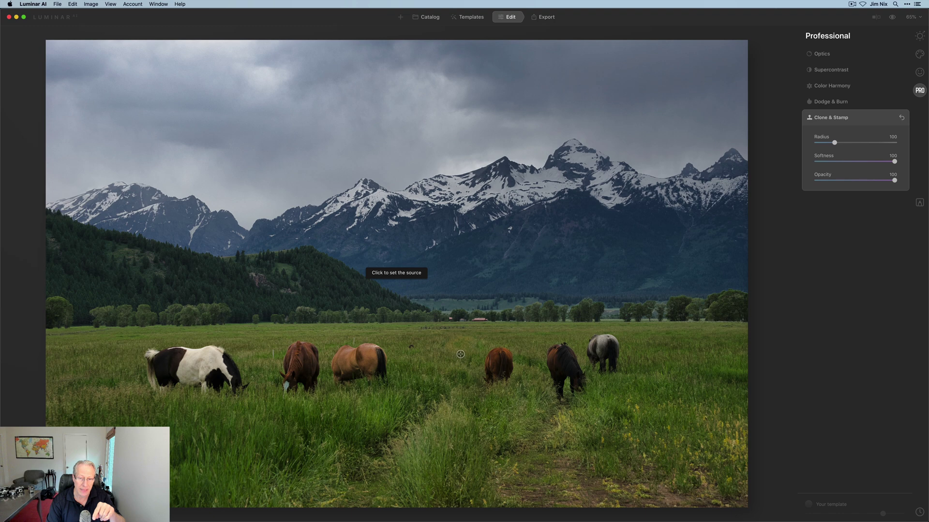
Step: Set a grass clone source, shrink the radius to 40, and clone over the small brown horse
{"action": "left_click", "coordinate": [460, 354]}
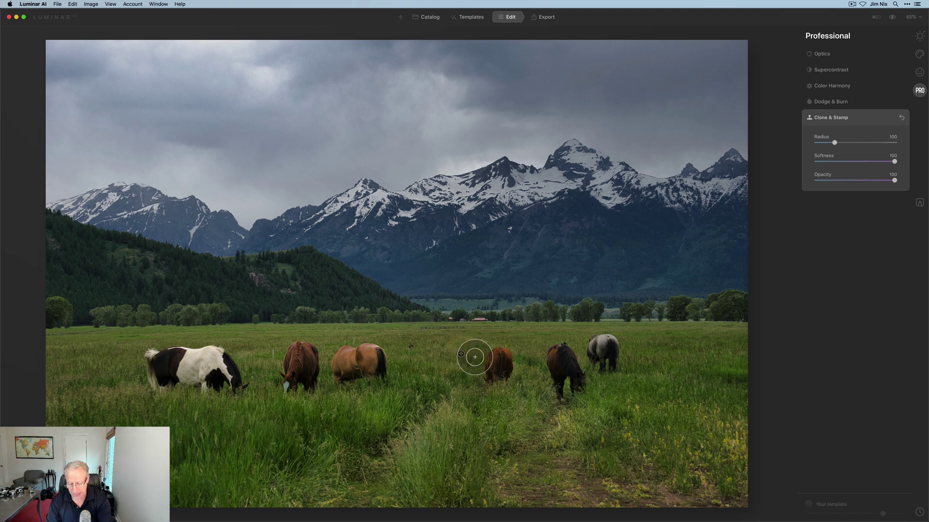
{"action": "key", "text": "bracketleft"}
{"action": "key", "text": "bracketleft"}
{"action": "key", "text": "bracketleft"}
{"action": "key", "text": "bracketleft"}
{"action": "key", "text": "bracketleft"}
{"action": "key", "text": "bracketleft"}
{"action": "key", "text": "bracketleft"}
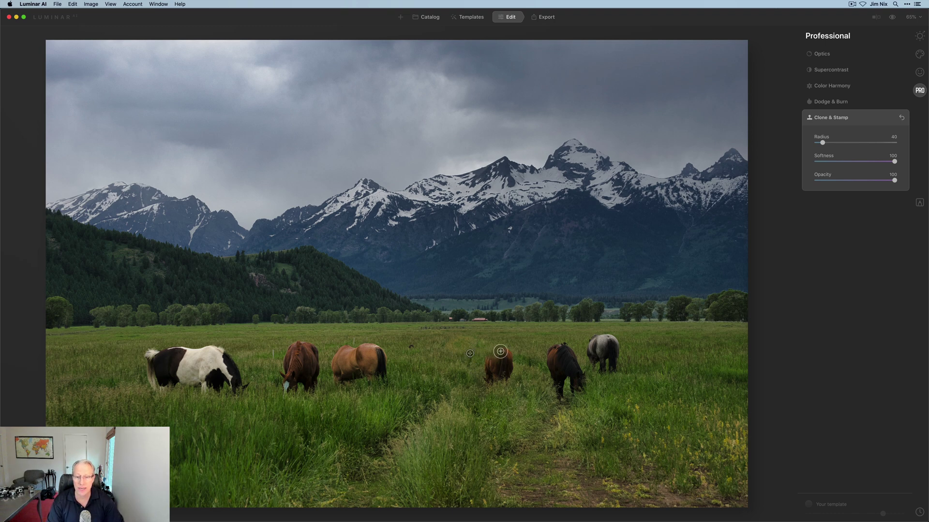
{"action": "mouse_move", "coordinate": [502, 352]}
{"action": "left_mouse_down"}
{"action": "mouse_move", "coordinate": [485, 376]}
{"action": "mouse_move", "coordinate": [494, 378]}
{"action": "mouse_move", "coordinate": [503, 359]}
{"action": "left_mouse_up"}
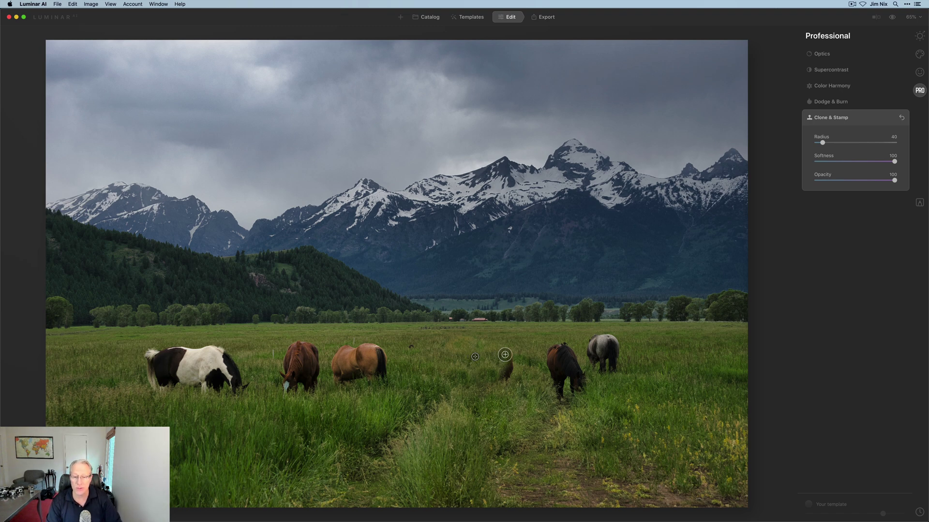
{"action": "left_click_drag", "start_coordinate": [509, 365], "coordinate": [503, 376]}
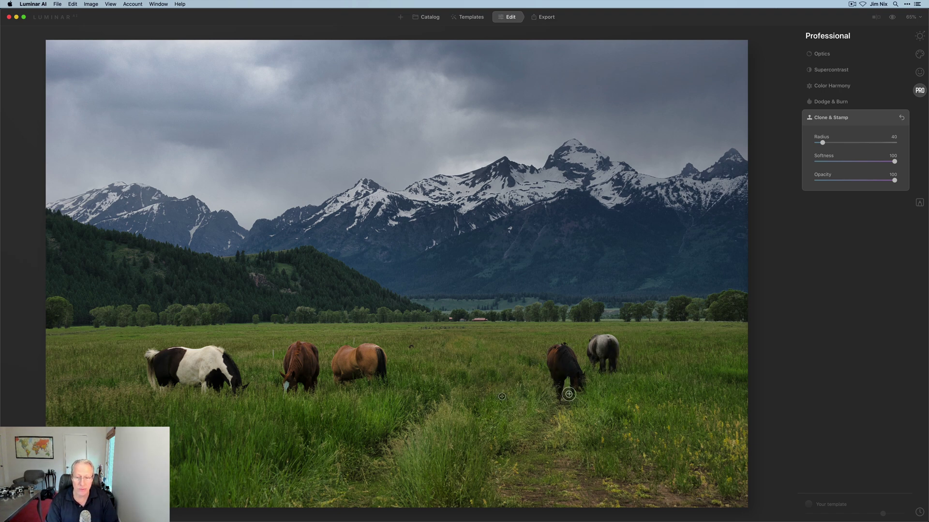
Step: Clone grass over the grey horse's head, then pick a new nearby grass source
{"action": "left_click", "coordinate": [658, 351], "text": "alt"}
{"action": "mouse_move", "coordinate": [592, 343]}
{"action": "left_mouse_down"}
{"action": "mouse_move", "coordinate": [615, 343]}
{"action": "mouse_move", "coordinate": [594, 349]}
{"action": "mouse_move", "coordinate": [600, 338]}
{"action": "mouse_move", "coordinate": [617, 342]}
{"action": "mouse_move", "coordinate": [616, 369]}
{"action": "mouse_move", "coordinate": [594, 355]}
{"action": "left_mouse_up"}
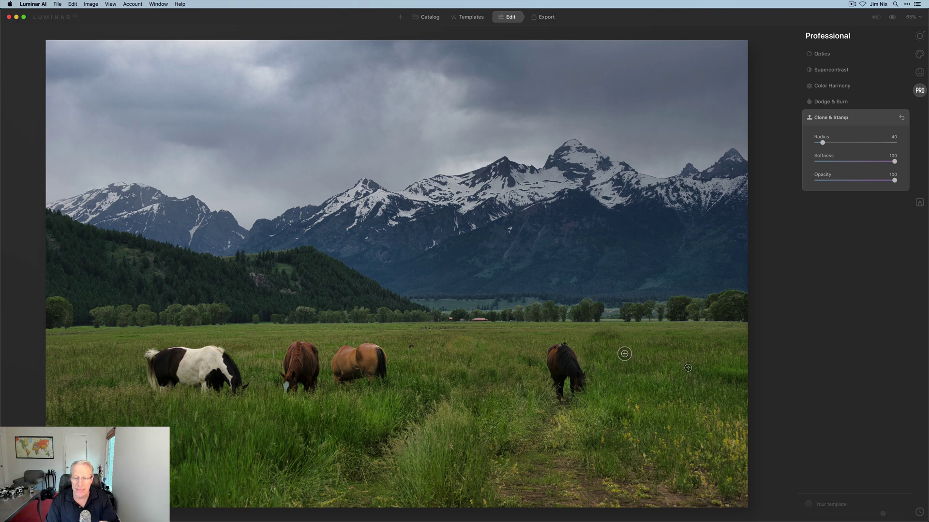
{"action": "left_click", "coordinate": [655, 336], "text": "alt"}
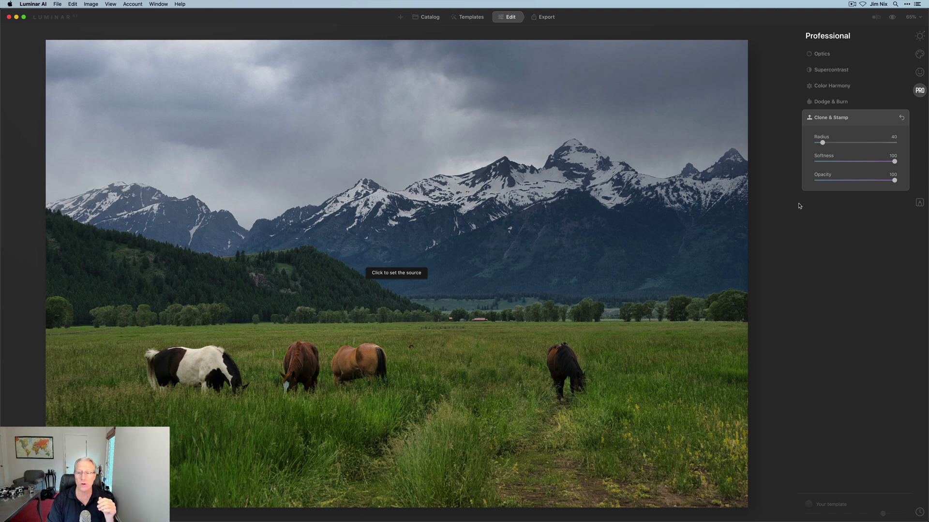
Step: Back in Essentials Erase, set brush radius 80, mark the dark horse and erase it
{"action": "left_click", "coordinate": [917, 41]}
{"action": "left_click", "coordinate": [839, 70]}
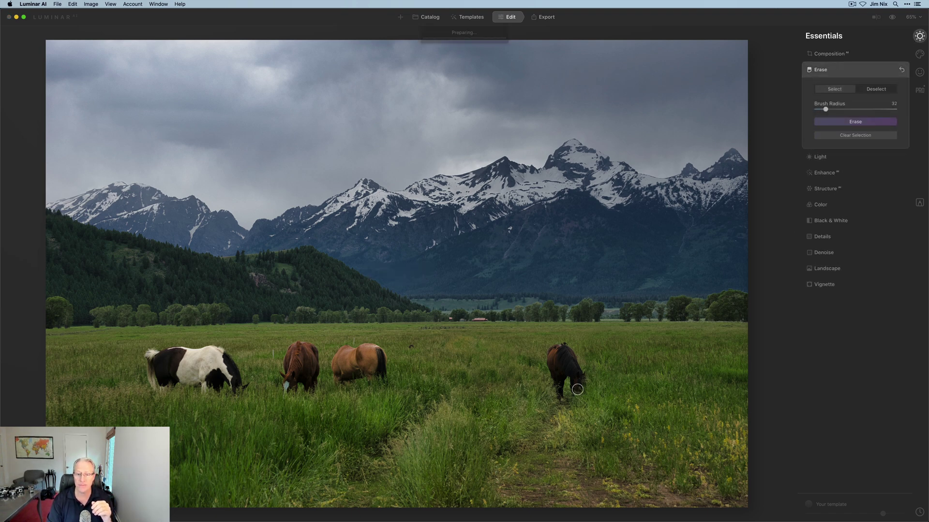
{"action": "key", "text": "bracketright"}
{"action": "key", "text": "bracketright"}
{"action": "key", "text": "bracketright"}
{"action": "key", "text": "bracketright"}
{"action": "key", "text": "bracketright"}
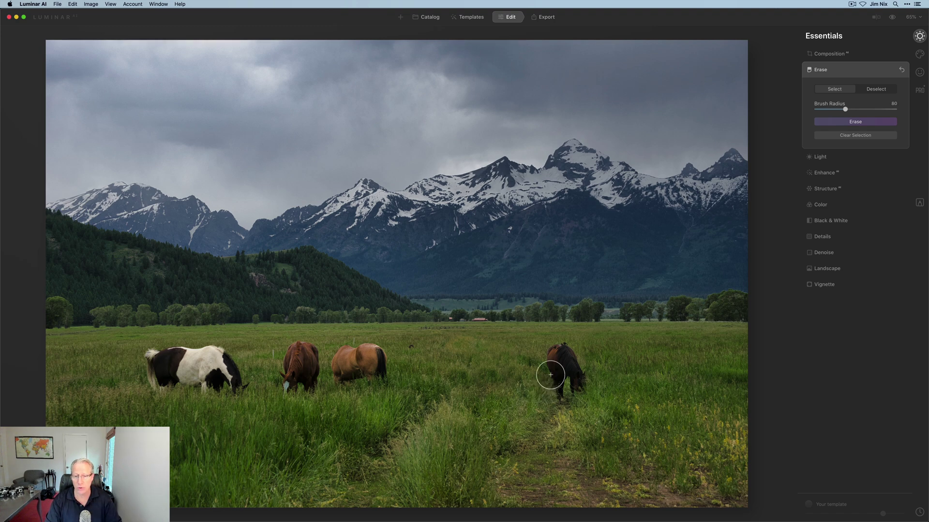
{"action": "mouse_move", "coordinate": [551, 357]}
{"action": "left_mouse_down"}
{"action": "mouse_move", "coordinate": [572, 358]}
{"action": "mouse_move", "coordinate": [576, 379]}
{"action": "mouse_move", "coordinate": [561, 385]}
{"action": "mouse_move", "coordinate": [552, 372]}
{"action": "left_mouse_up"}
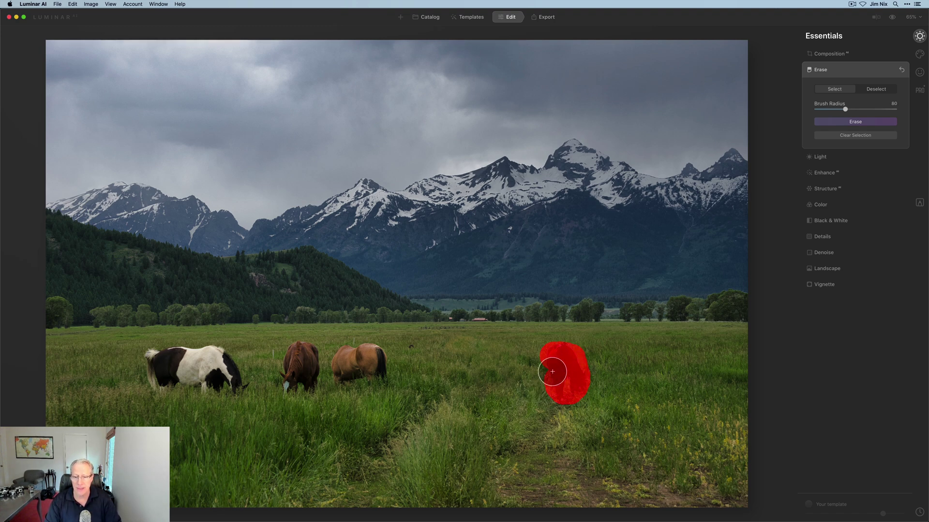
{"action": "left_click", "coordinate": [871, 121]}
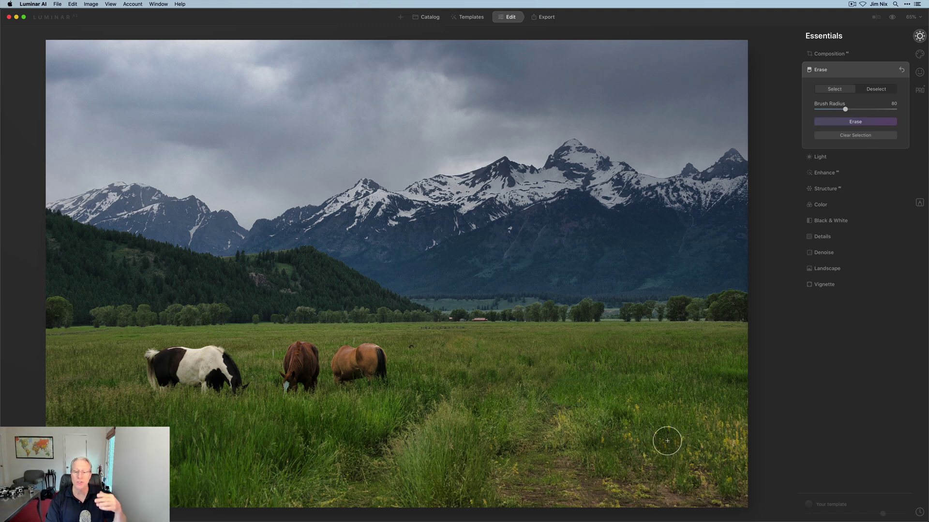